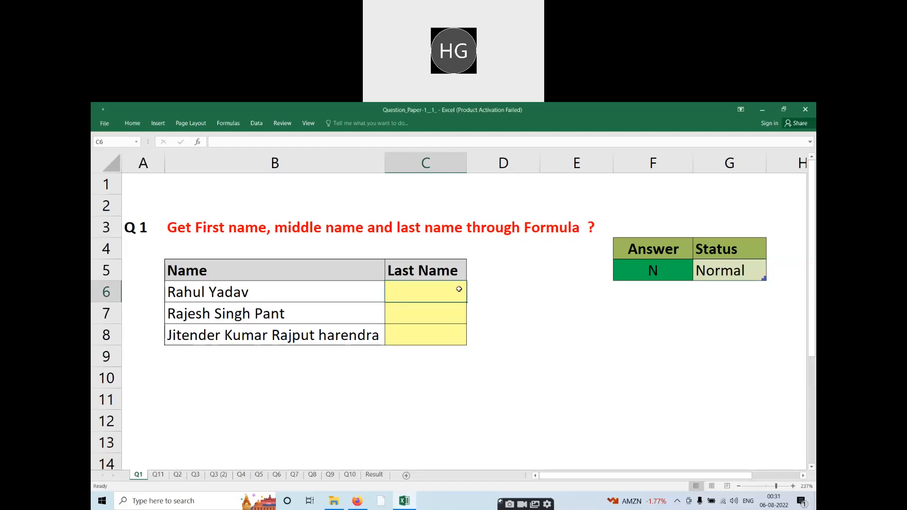
key("Left")
key("Right")
key("Left")
key("Right")
key("Left")
key("Right")
key("Left")
key("Right")
key("Left")
key("Right")
key("Down")
key("Up")
key("Down")
key("Up")
key("Down")
key("Up")
key("Down")
key("Up")
key("Down")
key("Left")
key("Right")
key("Left")
key("Right")
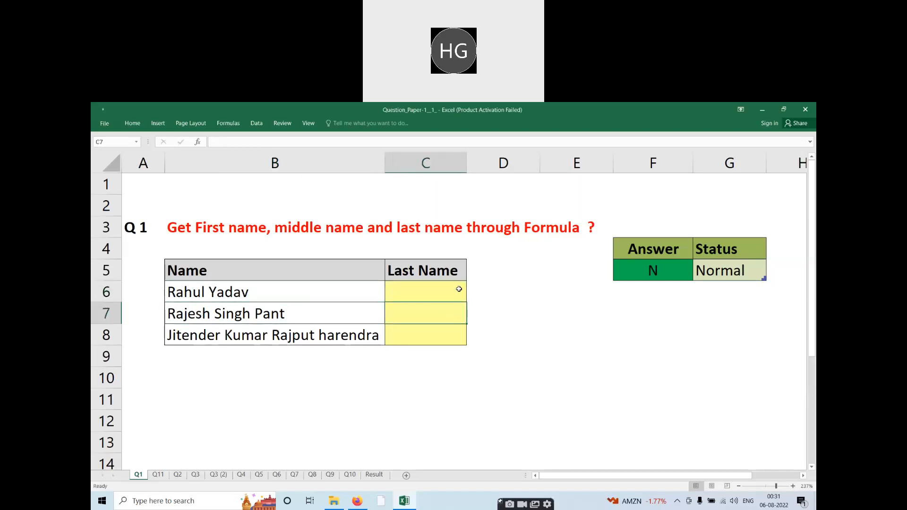
key("Left")
key("Right")
key("Down")
key("Left")
key("Right")
key("Left")
key("Right")
key("Up")
key("Down")
key("Up")
key("Up")
key("Down")
key("Up")
key("Down")
key("Up")
key("Left")
key("Right")
key("Left")
key("Right")
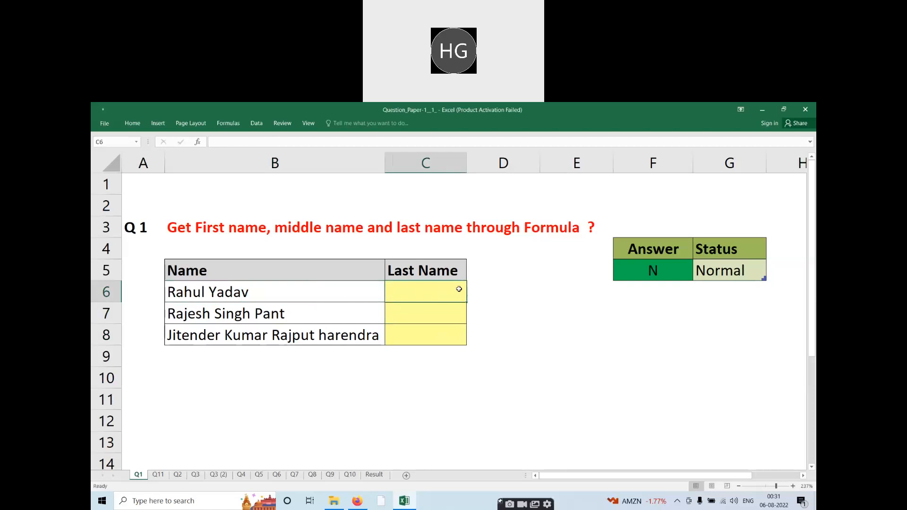
Enter each listed person's last name as plain text in cells C6 to C8.
type("Yadav")
key("Return")
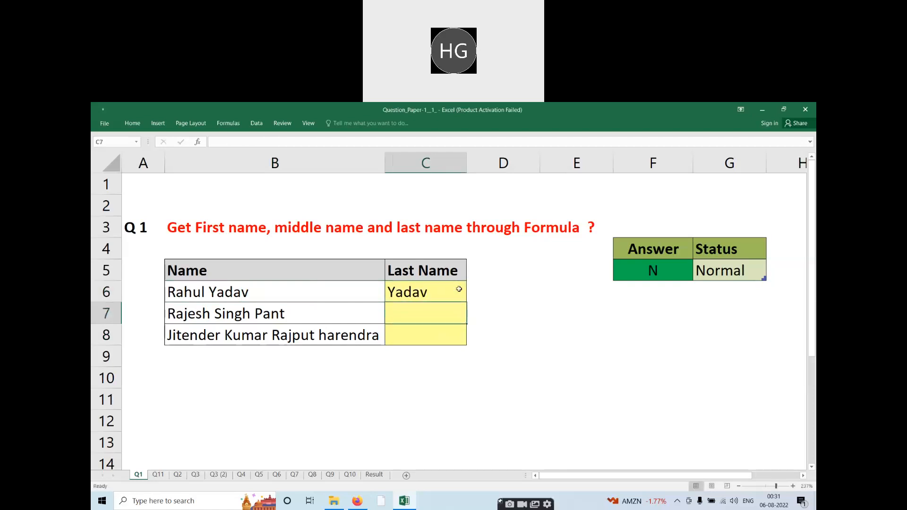
type("Pant")
key("Return")
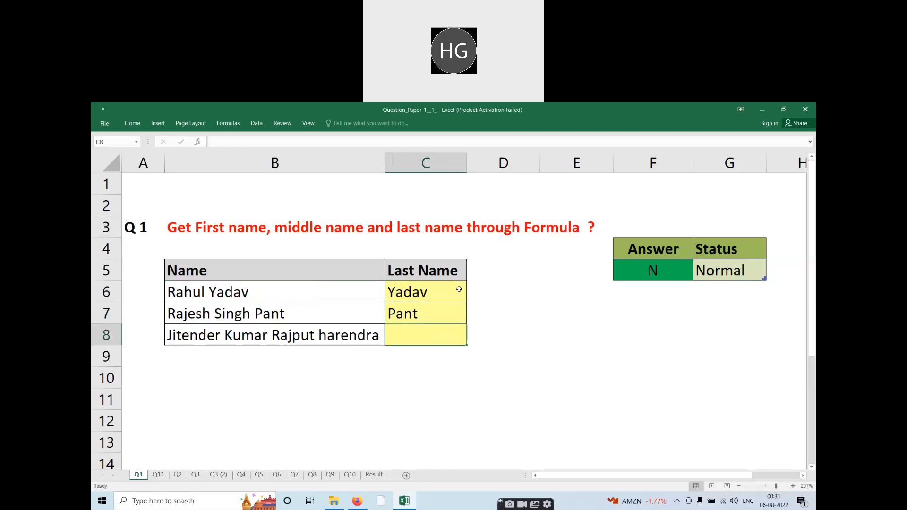
type("Harendra")
key("Return")
key("Up")
key("Up")
key("Up")
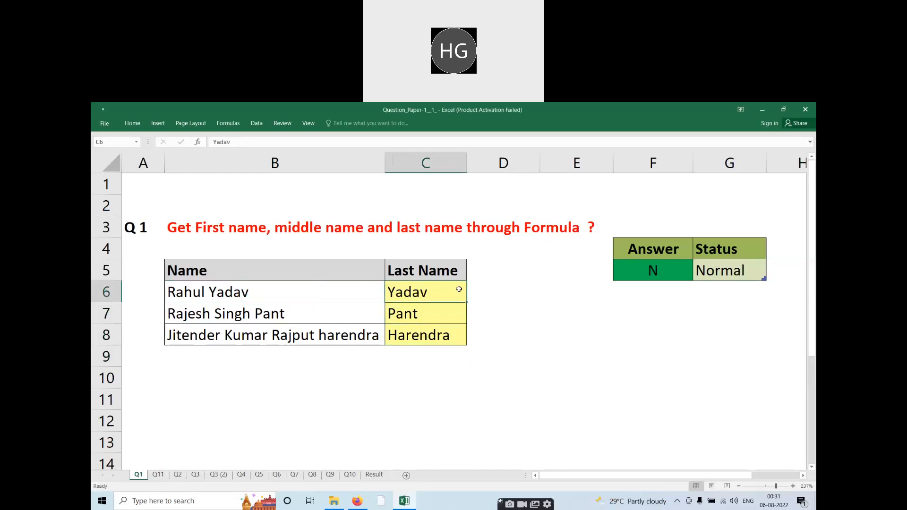
Clear the manually entered last names from C6:C8.
key("ctrl+shift+Down")
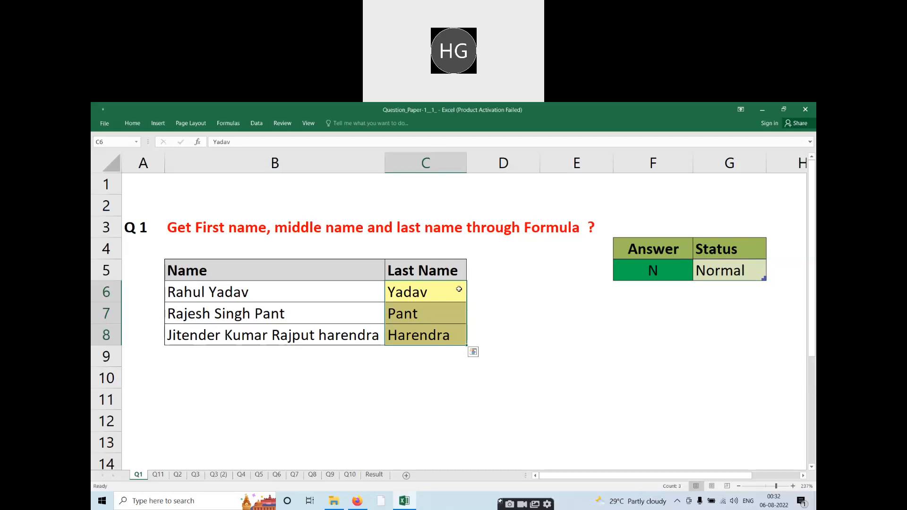
left_click(459, 290)
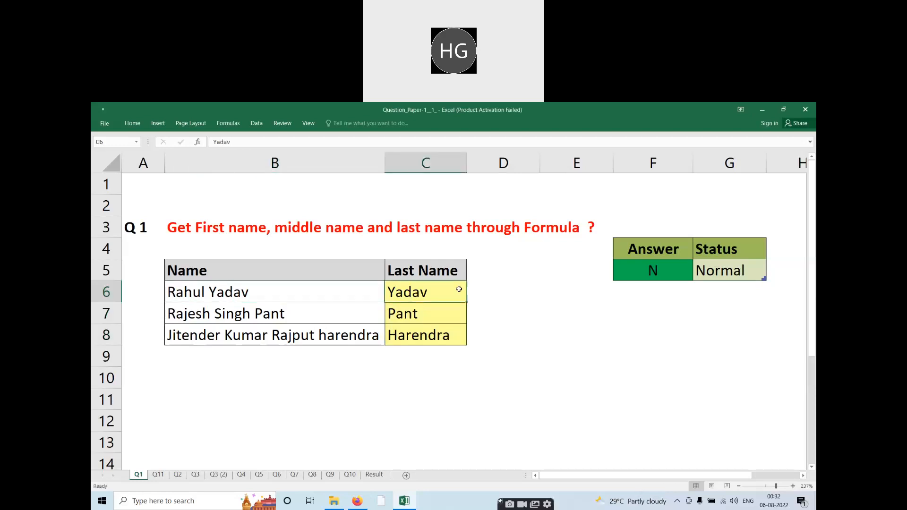
key("ctrl+shift+Down")
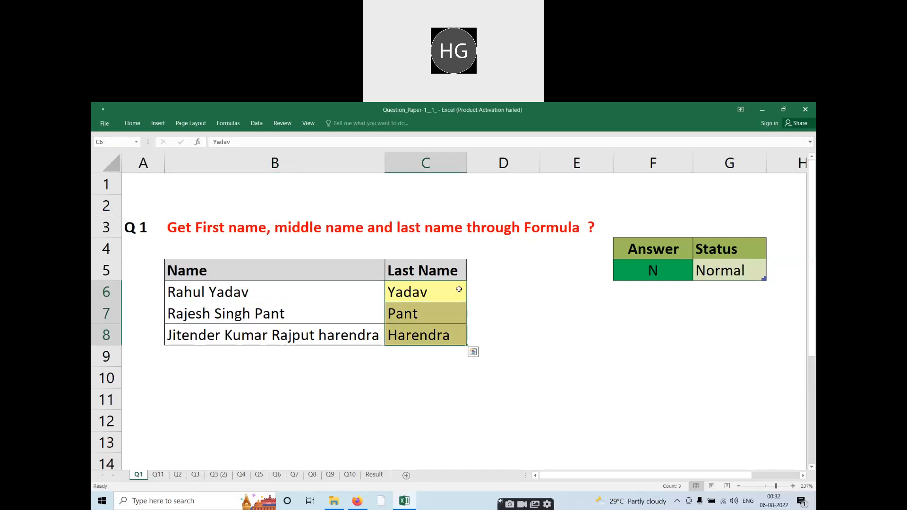
key("Delete")
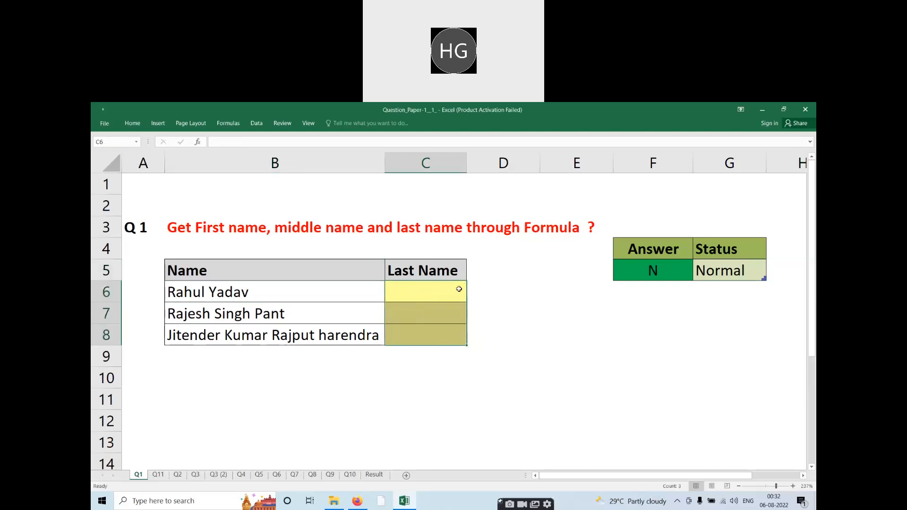
key("Left")
key("Right")
key("Left")
key("Right")
key("Left")
key("Right")
key("Left")
key("Right")
key("Down")
key("Up")
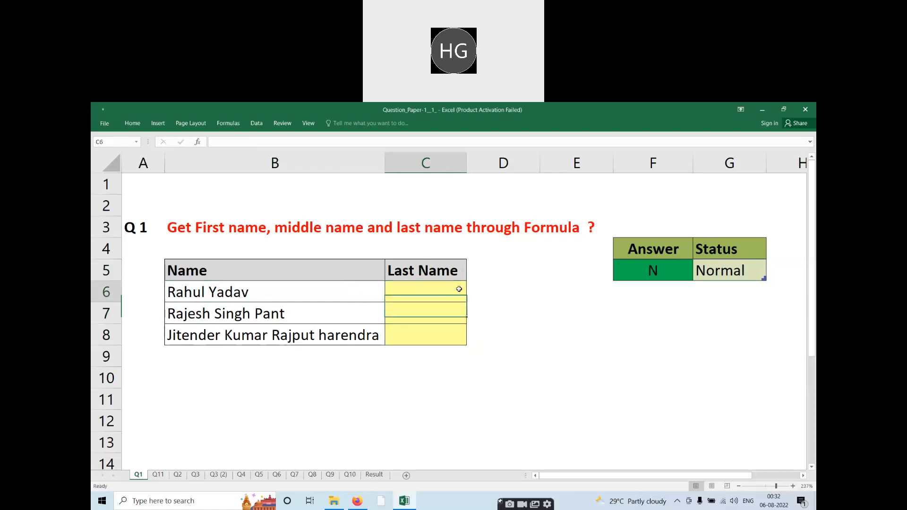
Begin a RIGHT formula in C6 on the name in B6, starting its character count with LEN(B6).
type("=")
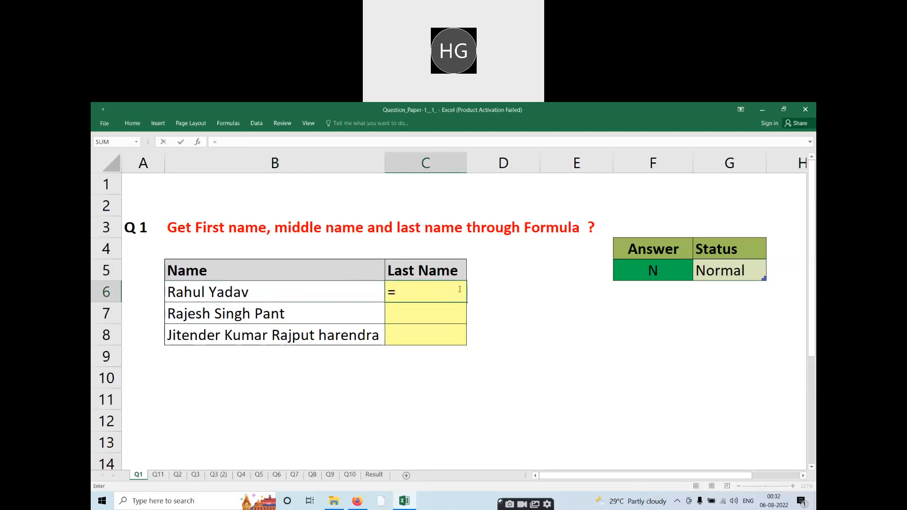
type("rig")
key("Tab")
key("Left")
type(",")
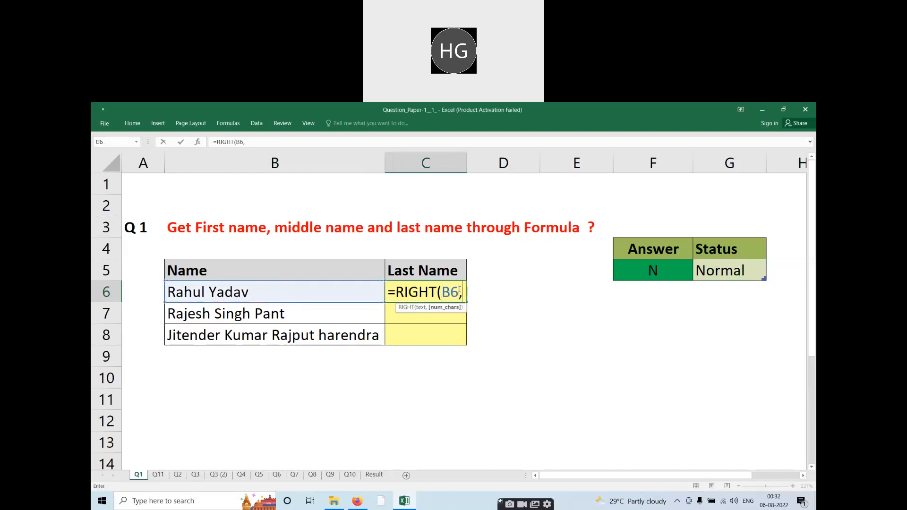
type("len")
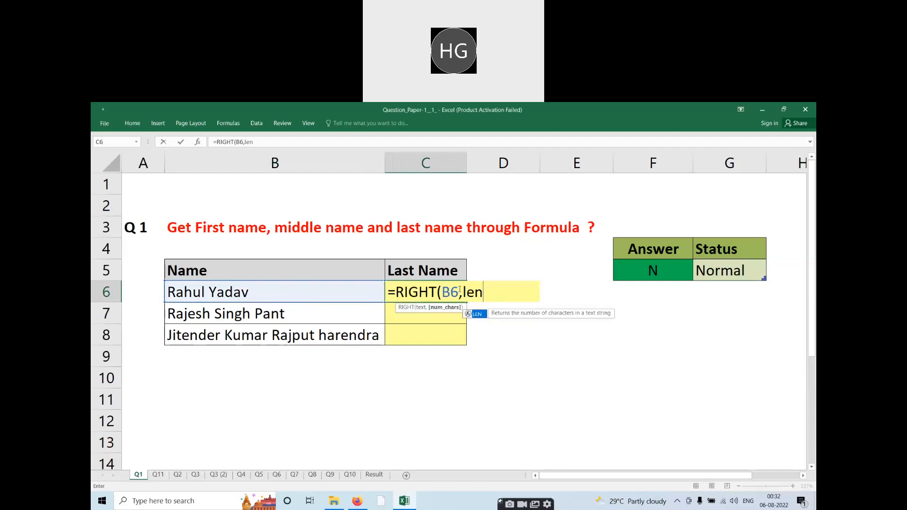
key("Tab")
key("Left")
type(")")
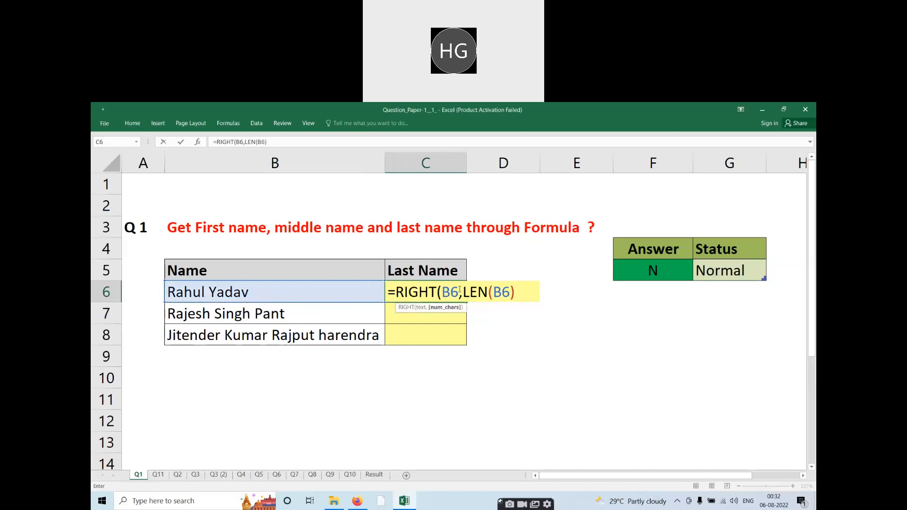
Subtract a FIND of "*" within a SUBSTITUTE of B6 that replaces " " with "*", continuing to its instance number argument.
type("-fin")
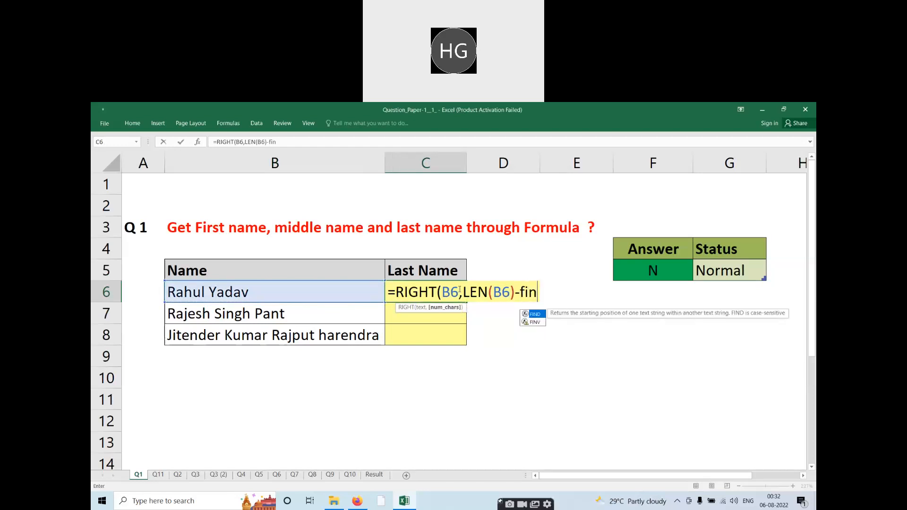
key("Tab")
type("\"")
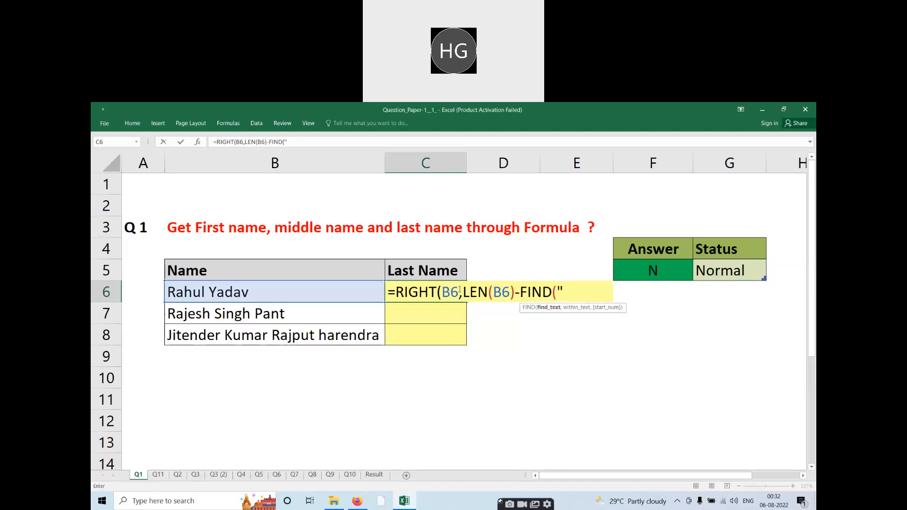
type("*\",")
type("SUBSTITUTE(")
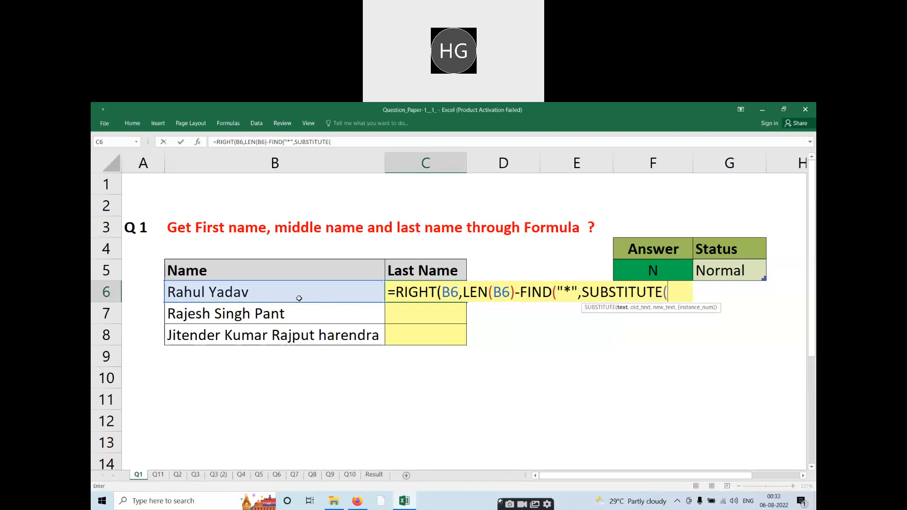
left_click(300, 298)
type(",")
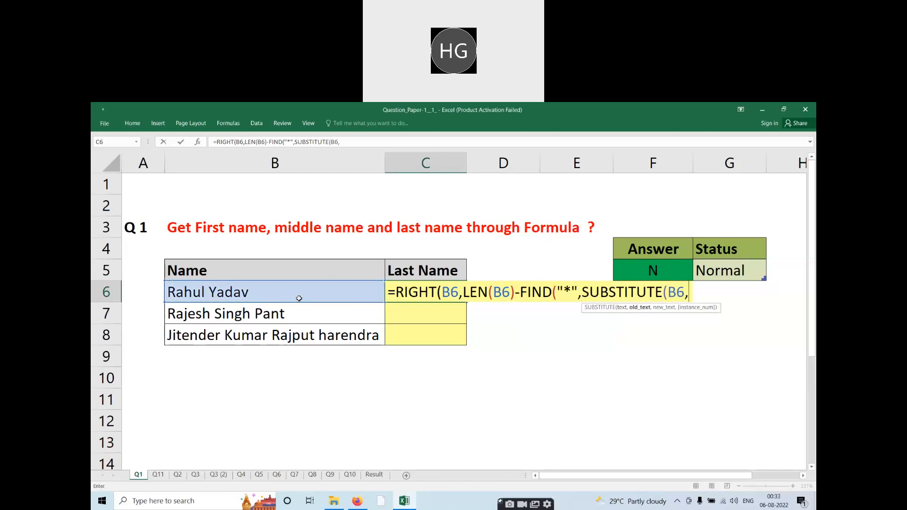
key("BackSpace")
type(",")
type("\" \",\"*\",")
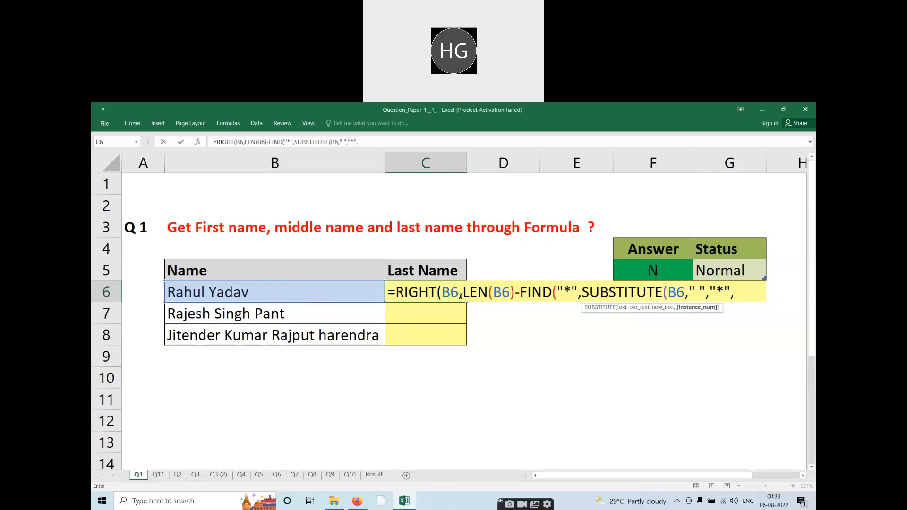
Set the instance number to LEN(B6)-LEN(SUBSTITUTE(B6," ","")) and commit the completed formula in C6.
type("len")
key("Tab")
left_click(273, 289)
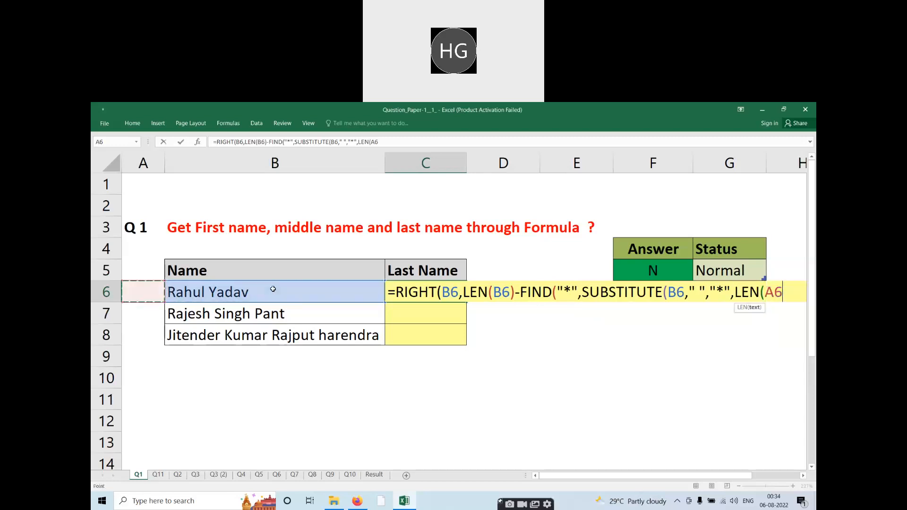
type(")-")
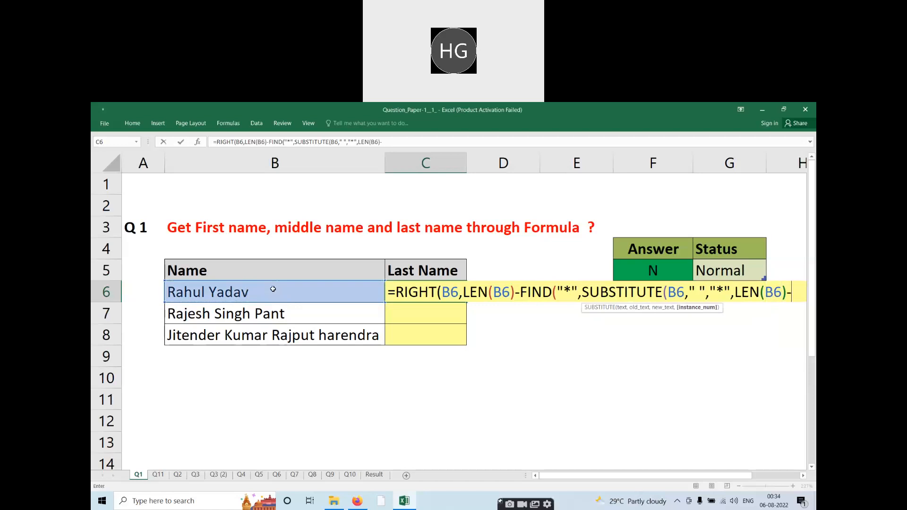
type("len")
key("Tab")
type("sub")
key("Tab")
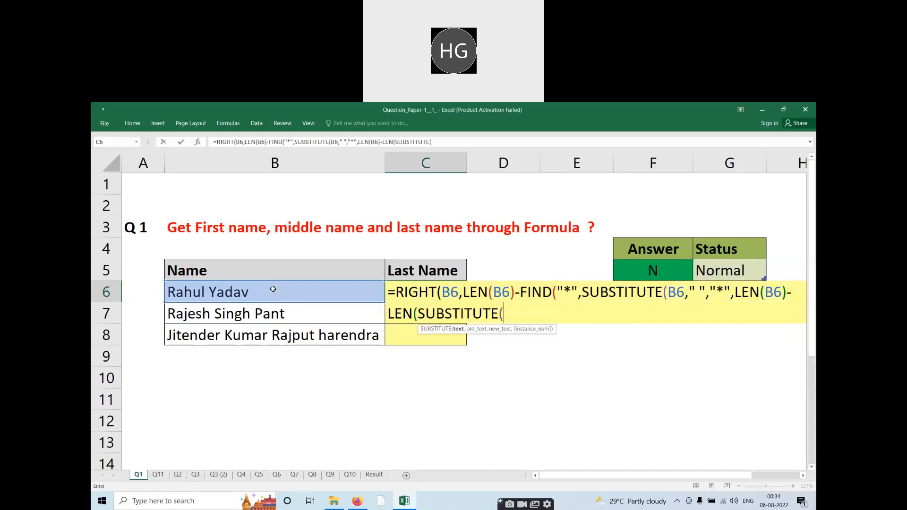
left_click(273, 289)
type(",")
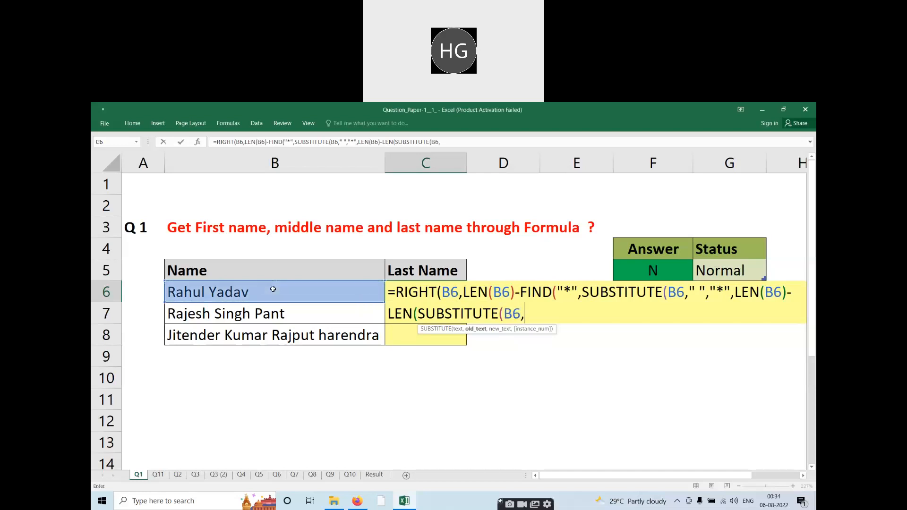
type("\" \",\"\"))")
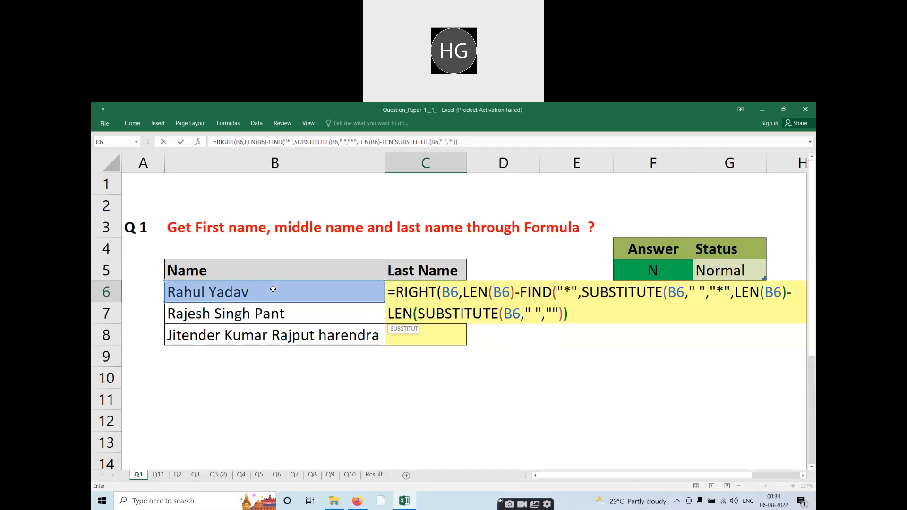
key("Return")
key("Return")
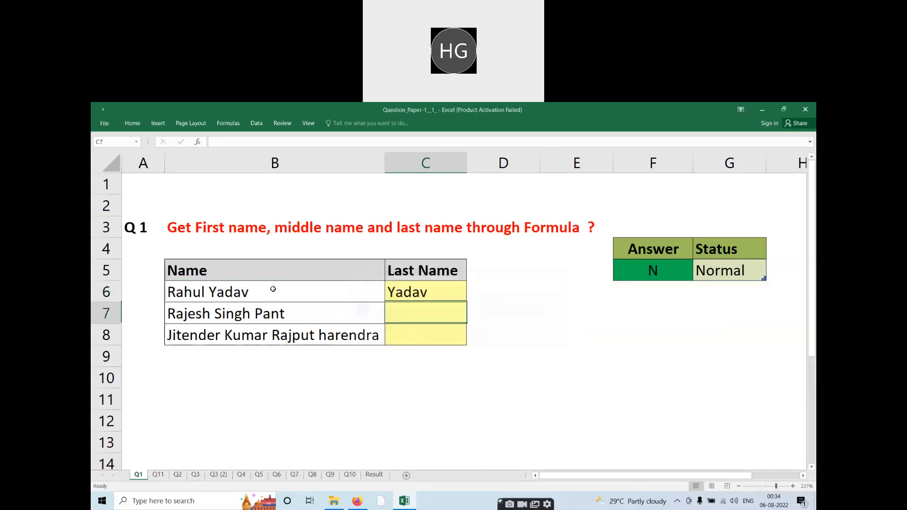
Fill the last-name formula from C6 down to C8.
key("shift+Down")
key("shift+Down")
key("ctrl+d")
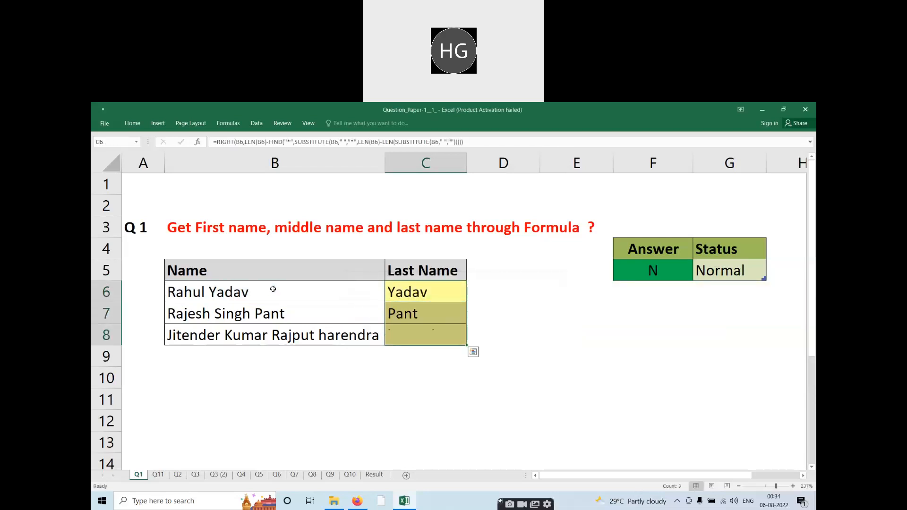
key("Up")
key("Down")
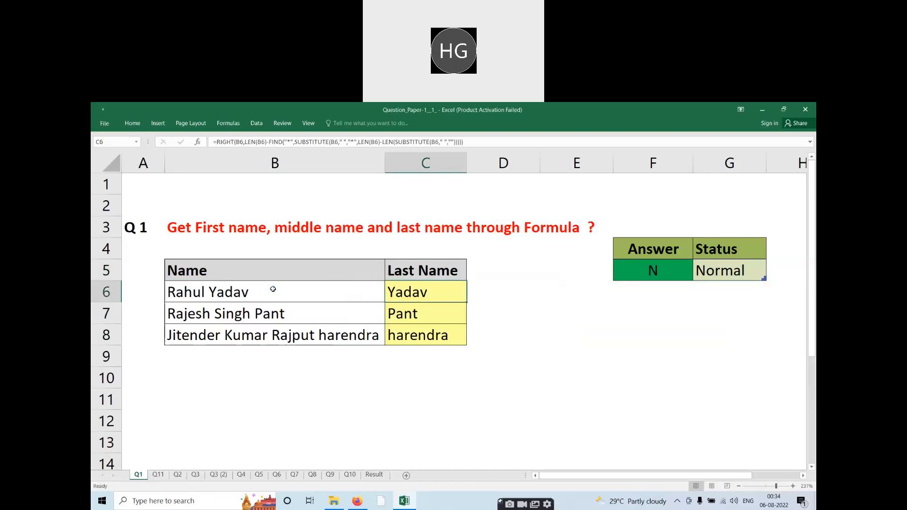
On sheet Q11, begin an HLOOKUP formula in F3 with the row-locked reference F$2 as its lookup value.
key("ctrl+Page_Down")
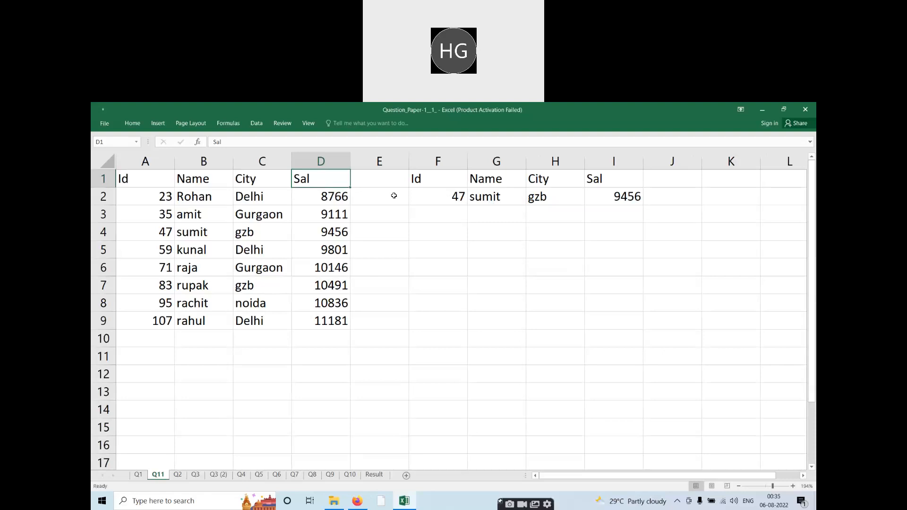
left_click(453, 215)
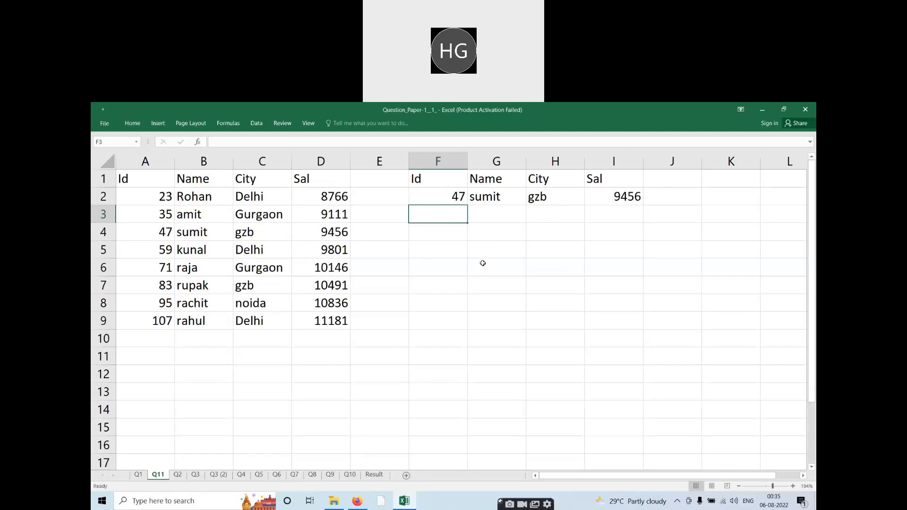
type("=hl")
key("Tab")
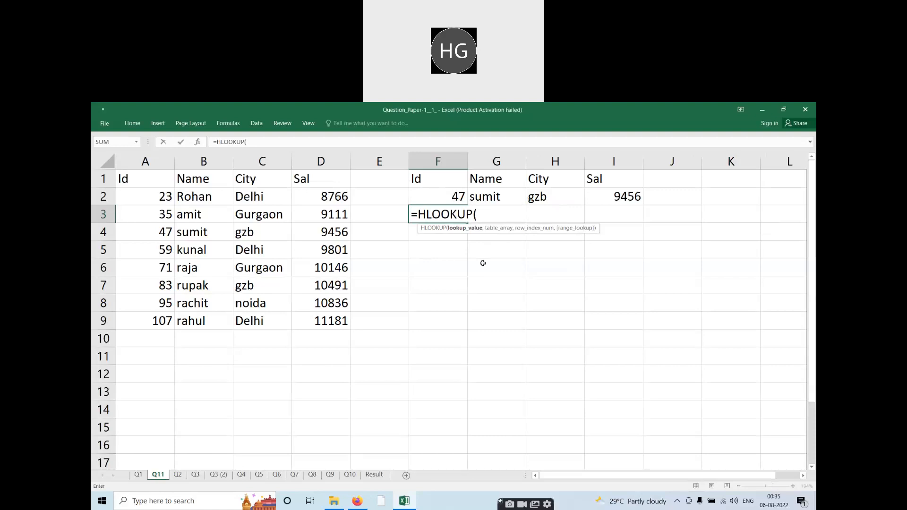
key("Up")
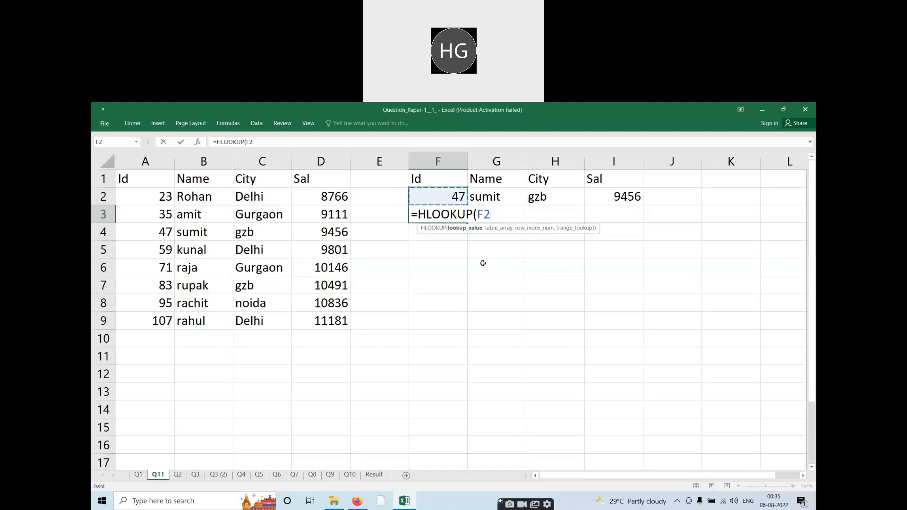
key("F4")
key("F4")
type(",")
Set the HLOOKUP table array to the absolute range $A$4:$D$9 and continue to the row index argument.
key("Left")
key("Left")
key("Left")
key("Left")
key("Left")
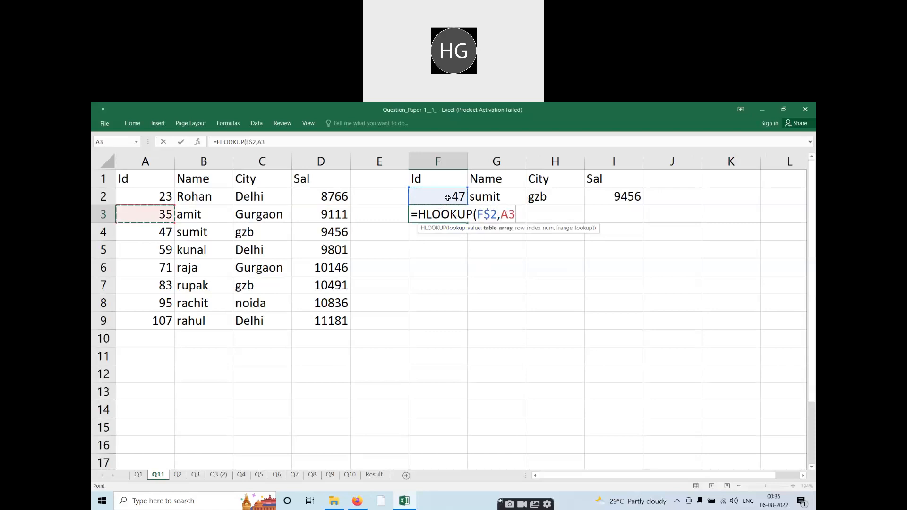
key("Down")
key("ctrl+shift+Right")
key("ctrl+shift+Down")
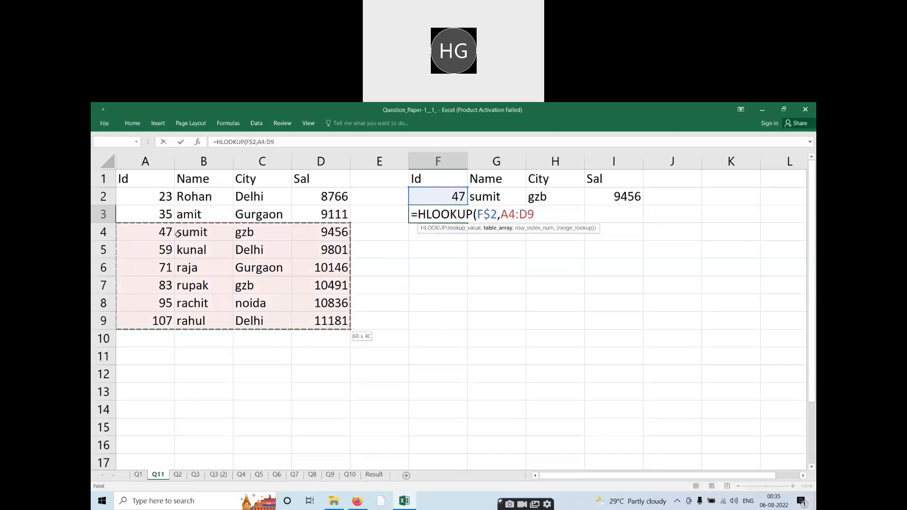
key("F4")
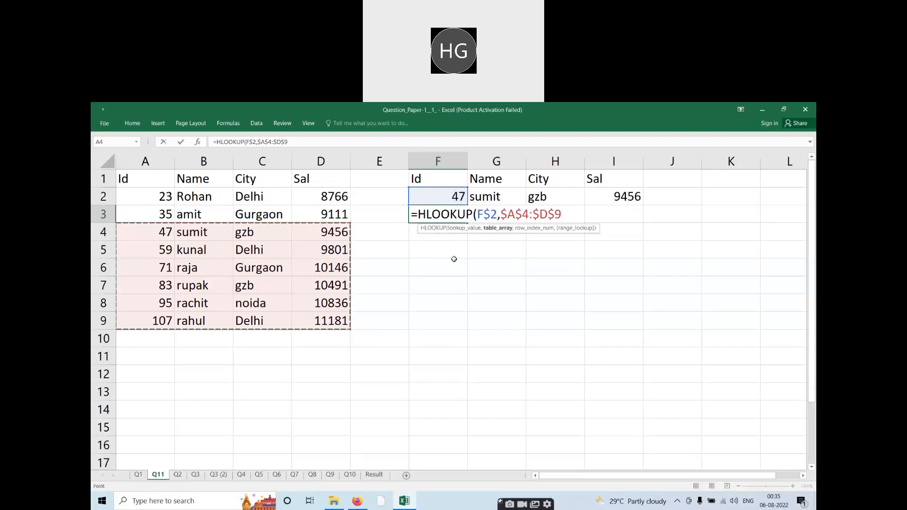
type(",")
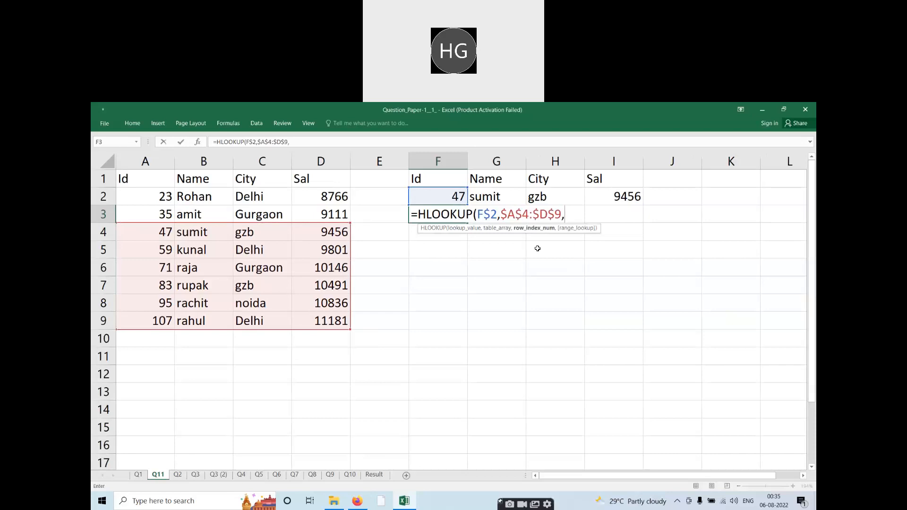
Complete the HLOOKUP in F3 with row index 4 and exact-match argument 0, and commit the formula.
type("4,")
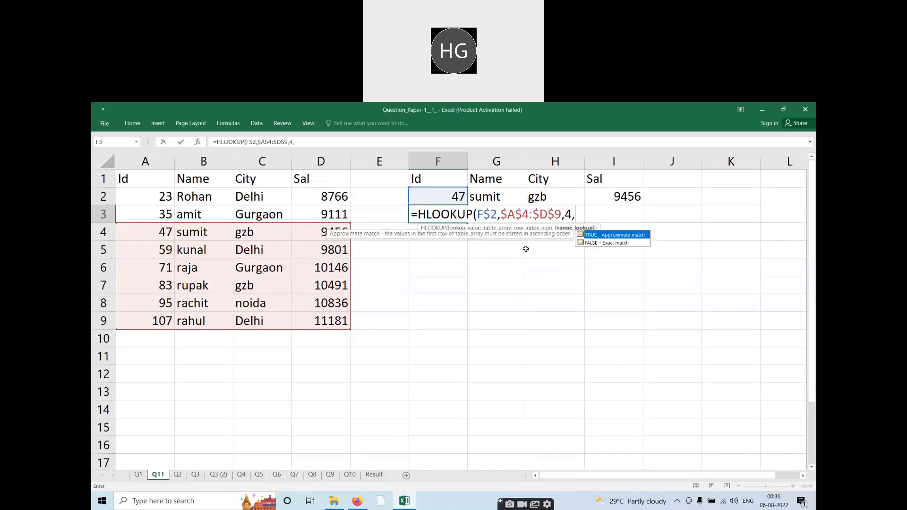
type("0)")
key("ctrl+Return")
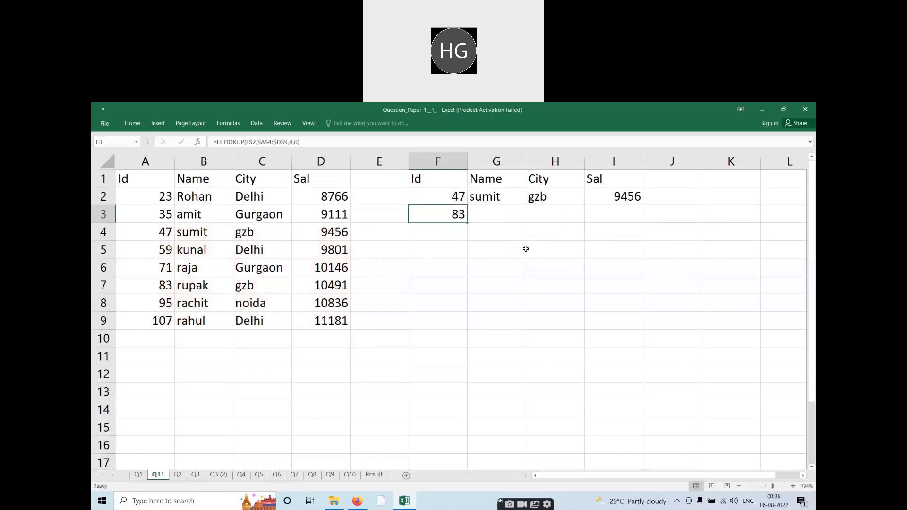
Fill the HLOOKUP formula from F3 across to I3.
key("shift+Right")
key("shift+Right")
key("shift+Right")
key("ctrl+r")
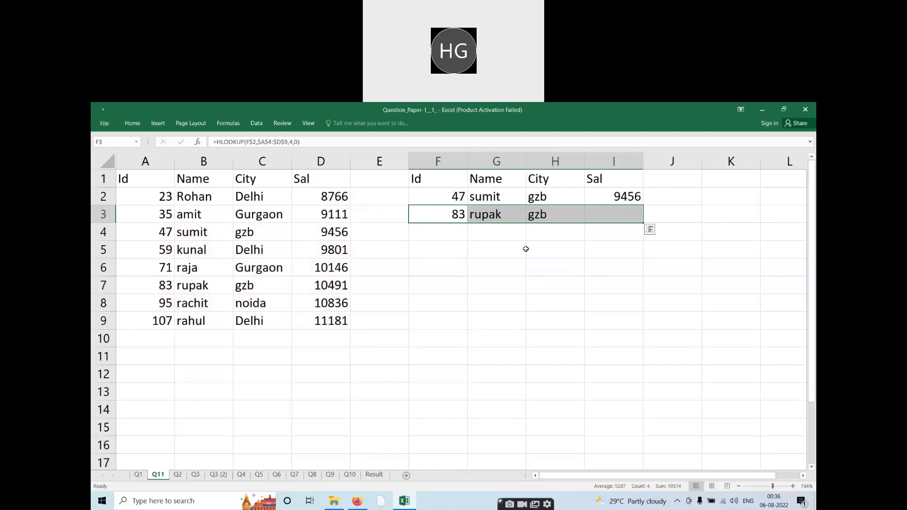
key("shift+Left")
key("shift+Left")
key("shift+Left")
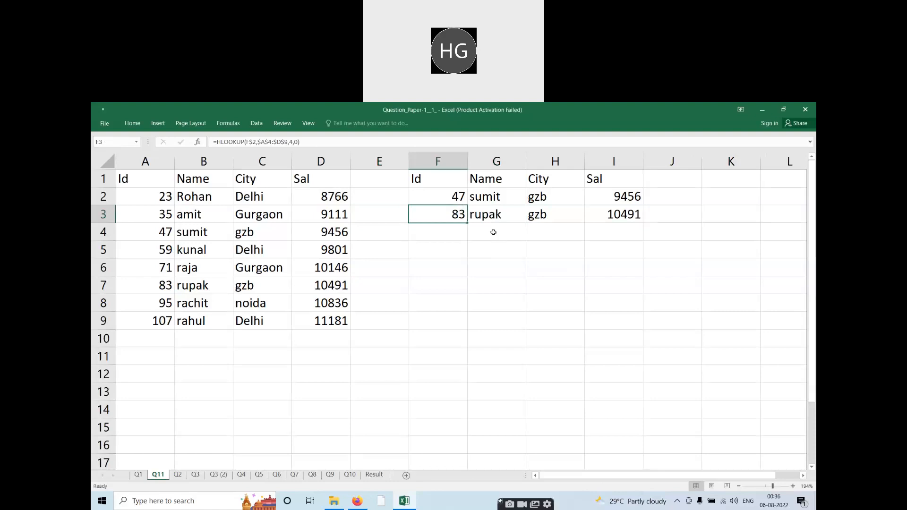
Examine the source table from row 4 down to row 7 to compare its fourth row with the lookup results in F3:I3.
key("Left")
key("Left")
key("Left")
key("Left")
key("Left")
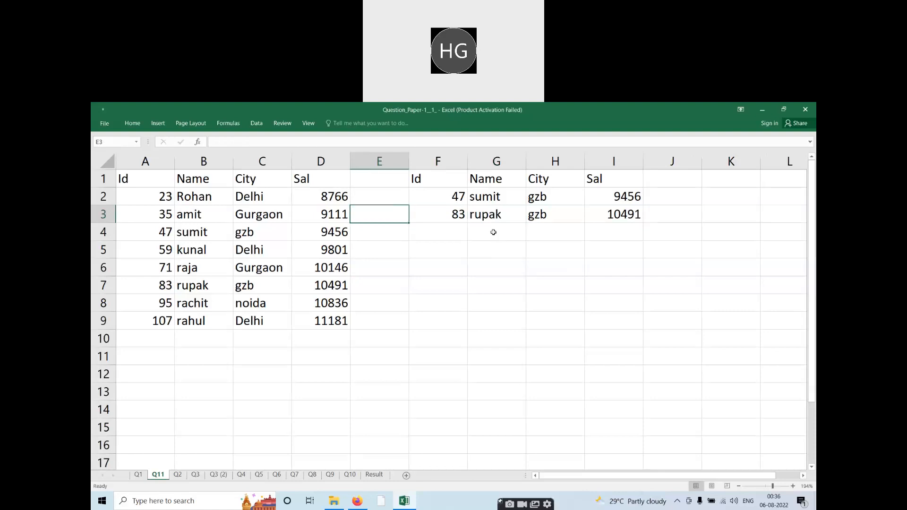
key("Down")
key("shift+Right")
key("shift+Right")
key("shift+Right")
key("ctrl+shift+Down")
key("shift+BackSpace")
key("Down")
key("Down")
key("Down")
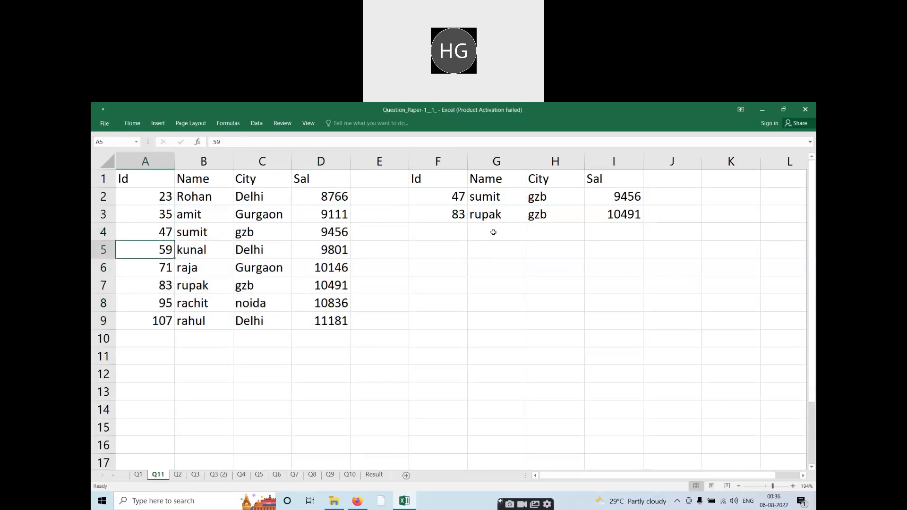
key("Right")
key("Right")
key("Right")
key("Right")
key("Right")
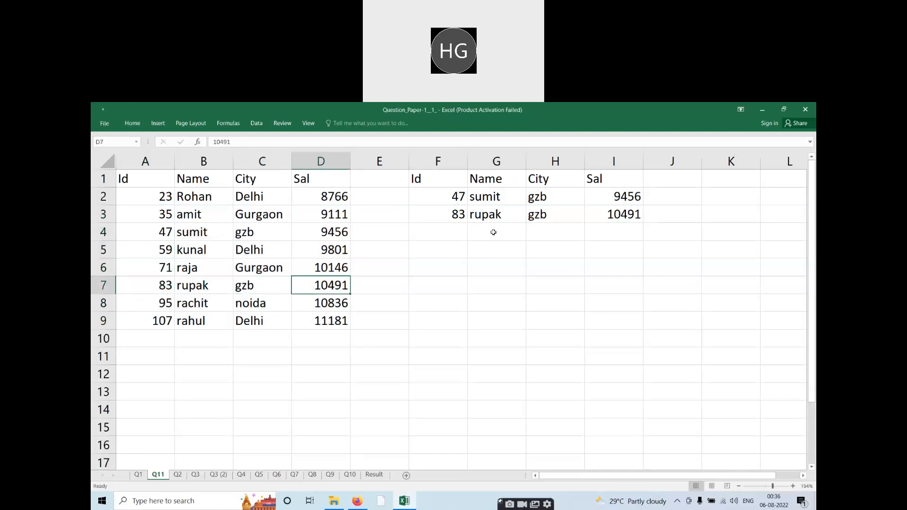
Copy the HLOOKUP formula from F3 down to F4 and set its row index to 6.
key("ctrl+Up")
key("Down")
key("ctrl+d")
key("F2")
key("Left")
key("Left")
key("Left")
key("shift+Left")
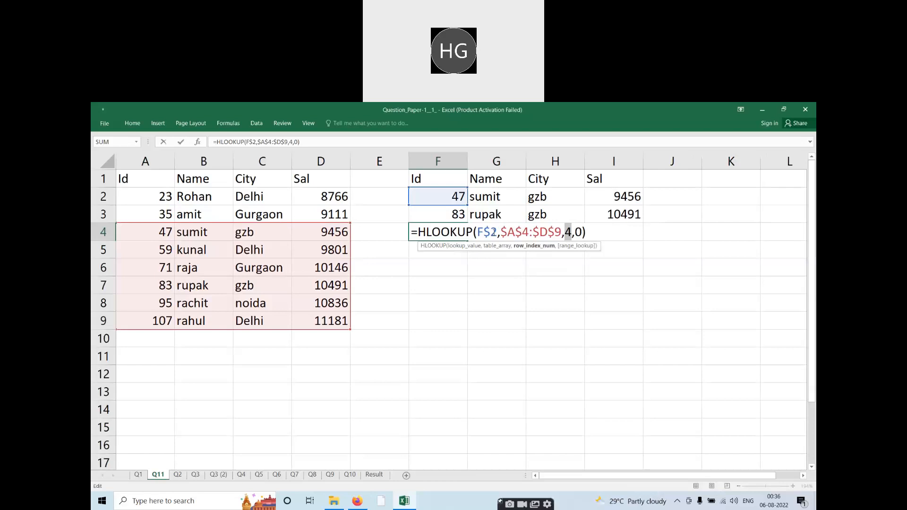
type("6")
key("ctrl+Return")
Fill the HLOOKUP formula from F4 across to I4.
key("shift+Right")
key("shift+Right")
key("shift+Right")
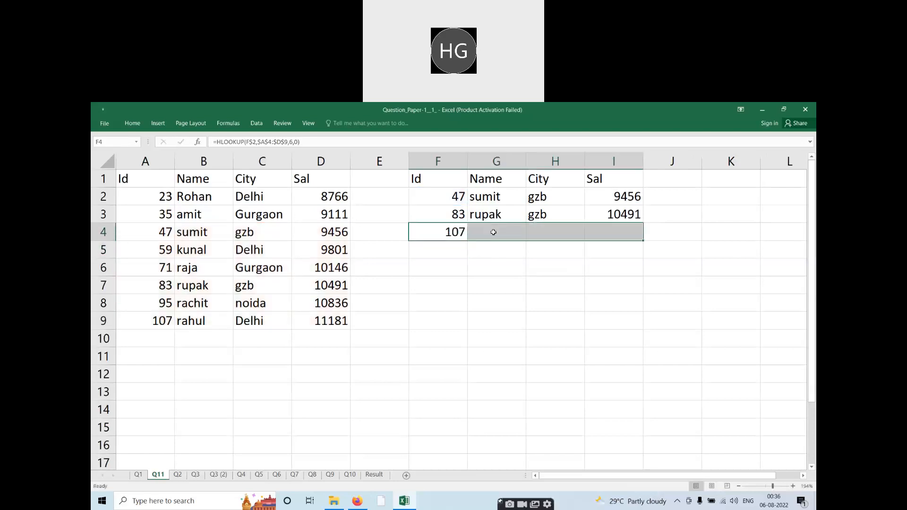
key("ctrl+r")
Examine the source table from row 4 down to row 9 to compare its sixth row with the lookup results in F4:I4.
key("Left")
key("Left")
key("Left")
key("Left")
key("Left")
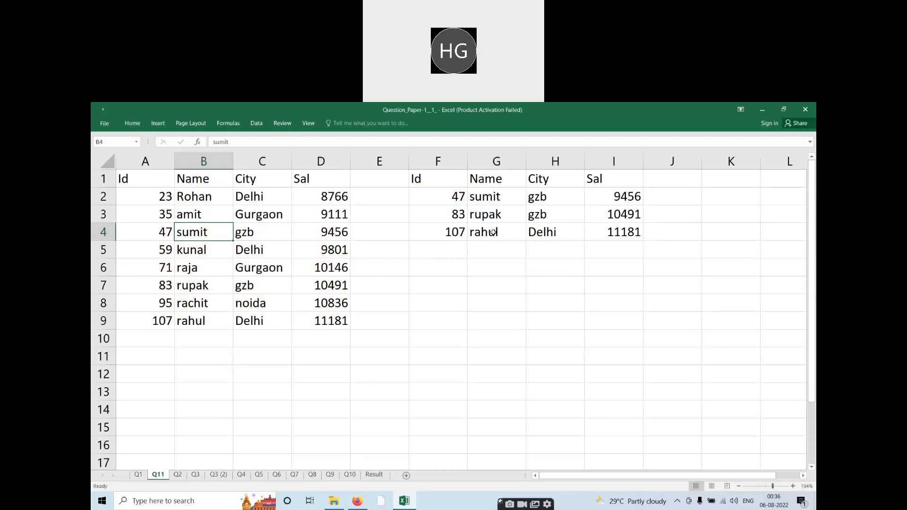
key("Down")
key("Down")
key("Down")
key("Down")
key("Down")
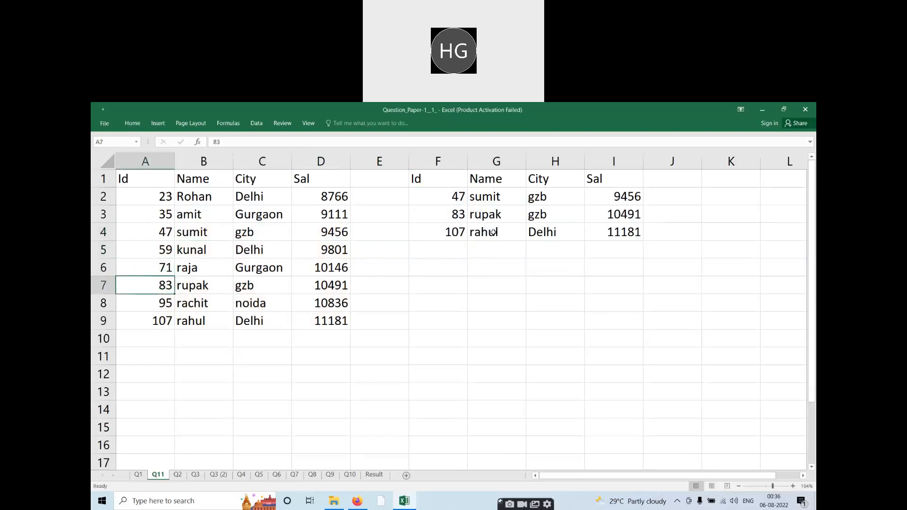
key("Right")
key("Right")
key("Right")
key("Right")
key("Right")
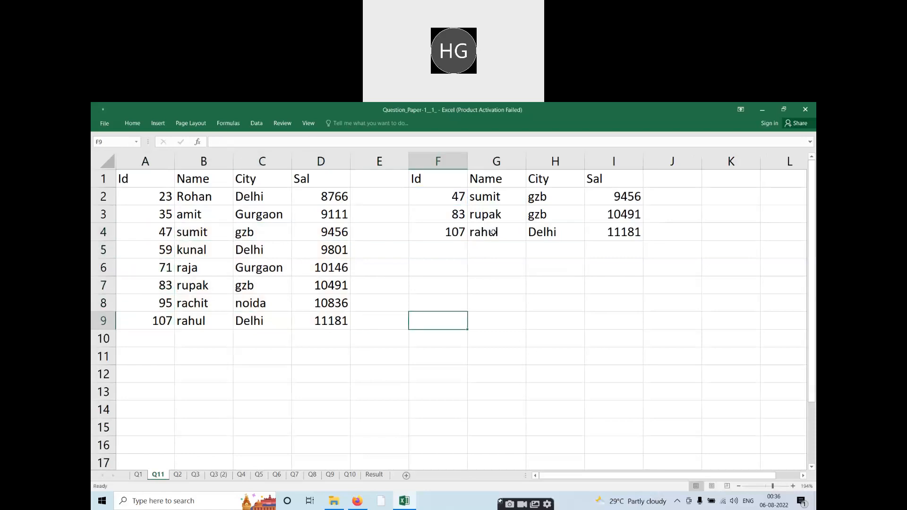
Record F4's formula =HLOOKUP(F$2,$A$4:$D$9,6,0) as plain text in F7, and return to sheet Q1.
key("Up")
key("Up")
key("Up")
key("Up")
key("Up")
key("F2")
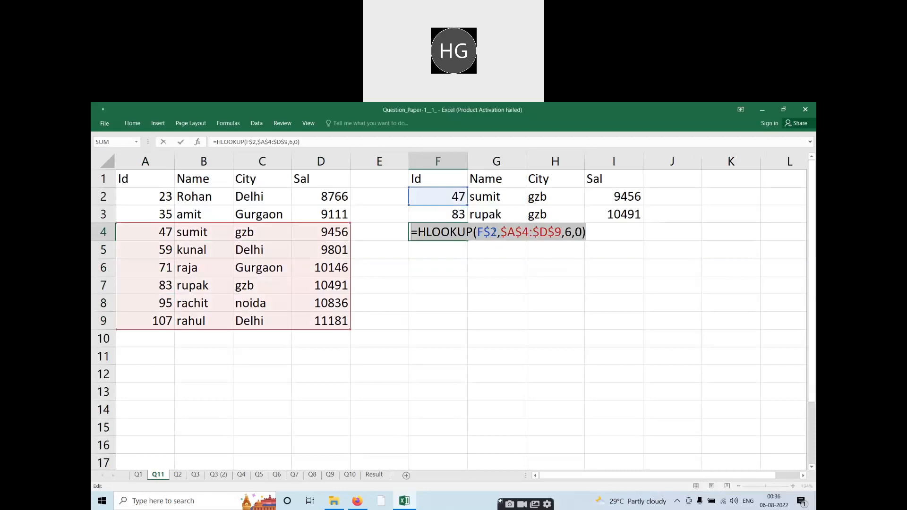
key("Return")
key("Down")
type("=HLOOKUP(F$2,$A$4:$D$9,6,0)")
key("Down")
key("Down")
key("Down")
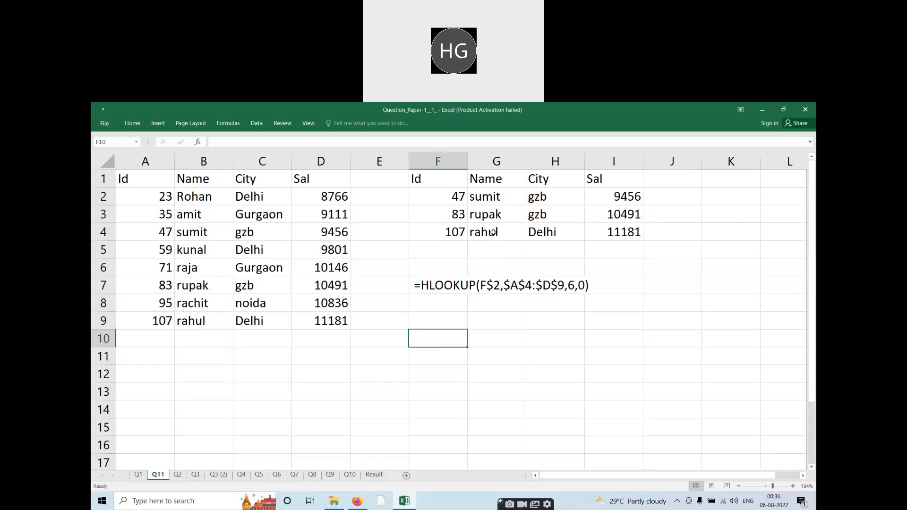
key("ctrl+Page_Up")
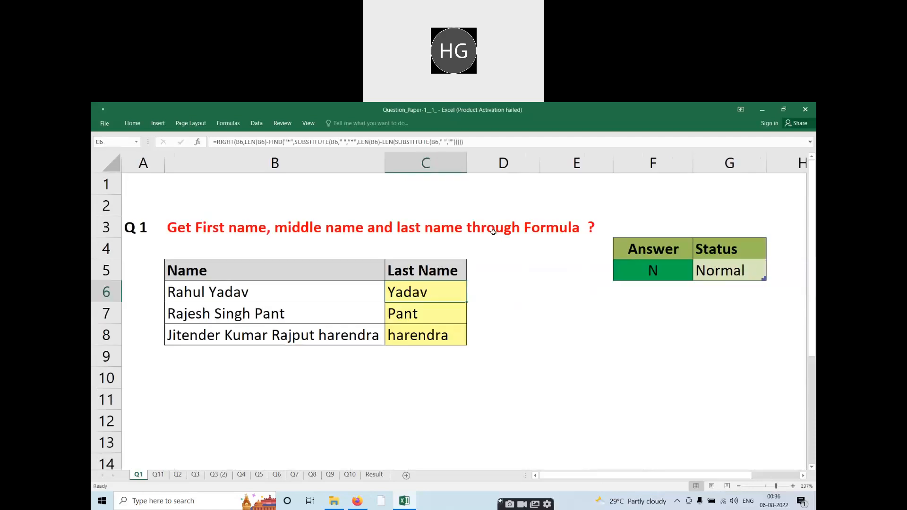